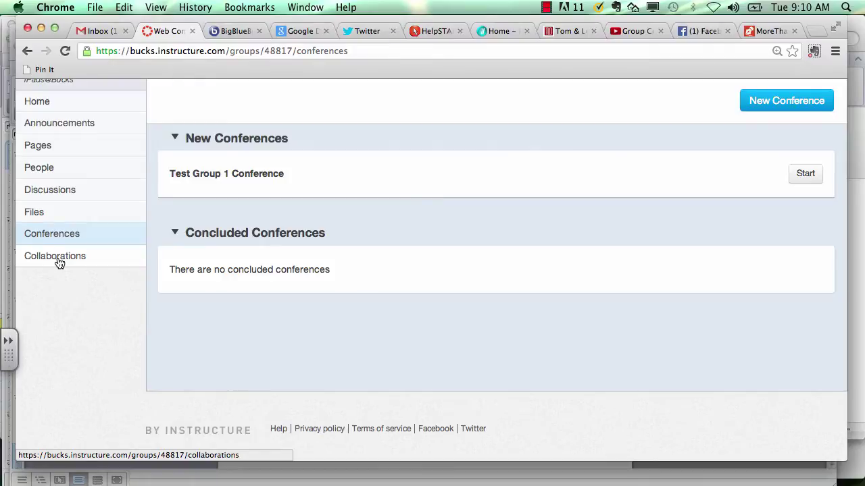
# Step: Go to Test Group 1's Collaborations page
pyautogui.click(60, 263)
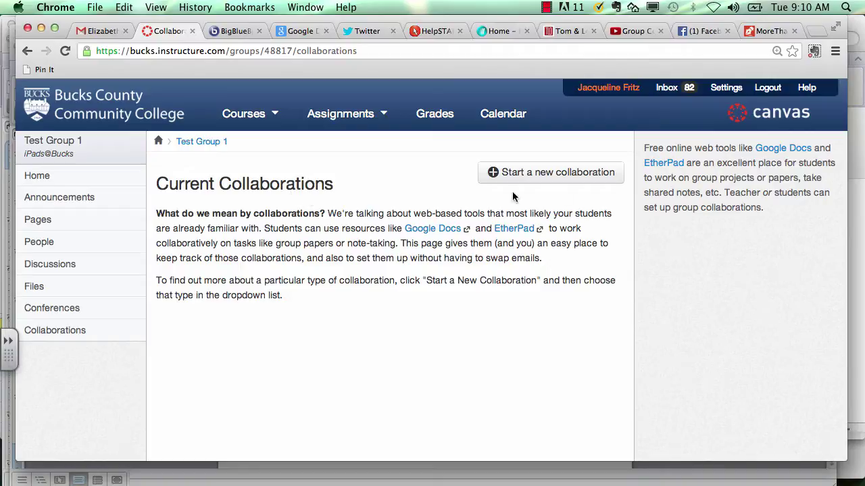
# Step: Start a new EtherPad collaboration and name the document 'Test'
pyautogui.click(567, 177)
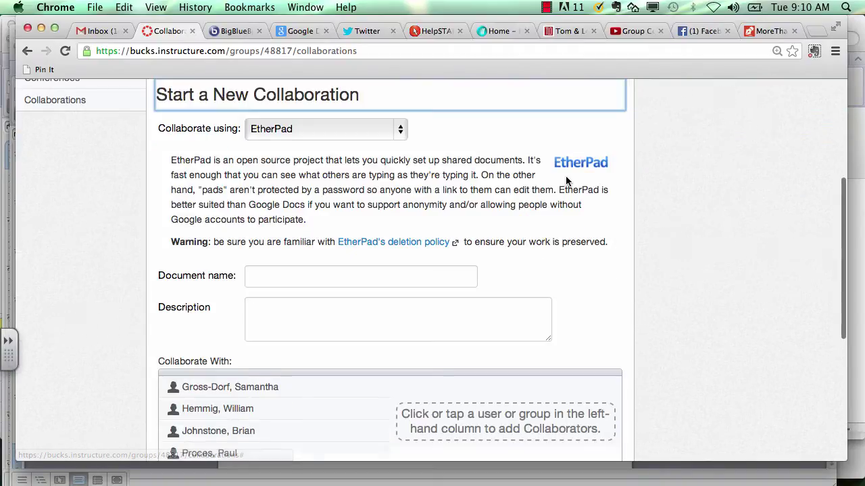
pyautogui.click(263, 273)
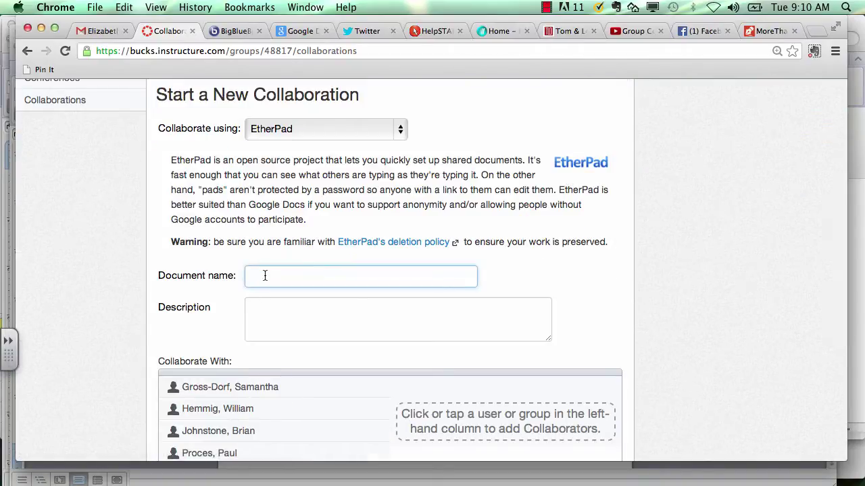
pyautogui.write('Test')
# Step: Add two group members as collaborators, then remove the second one
pyautogui.scroll(-3, 438, 312)
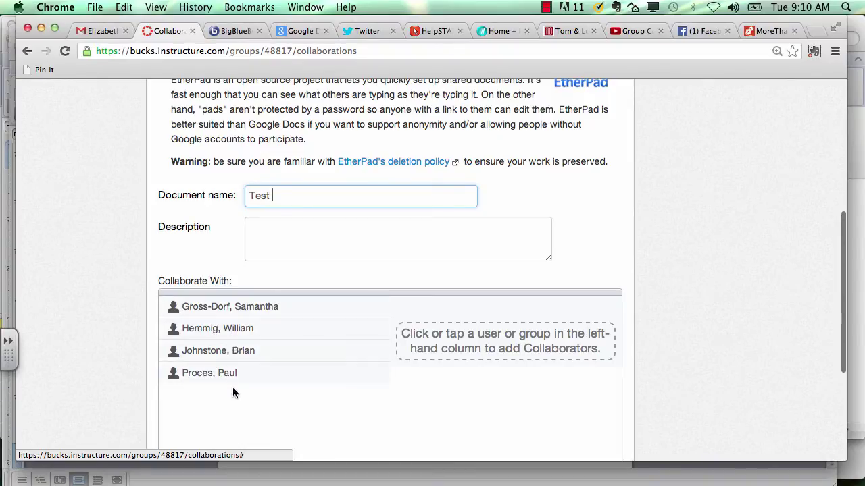
pyautogui.moveTo(261, 315)
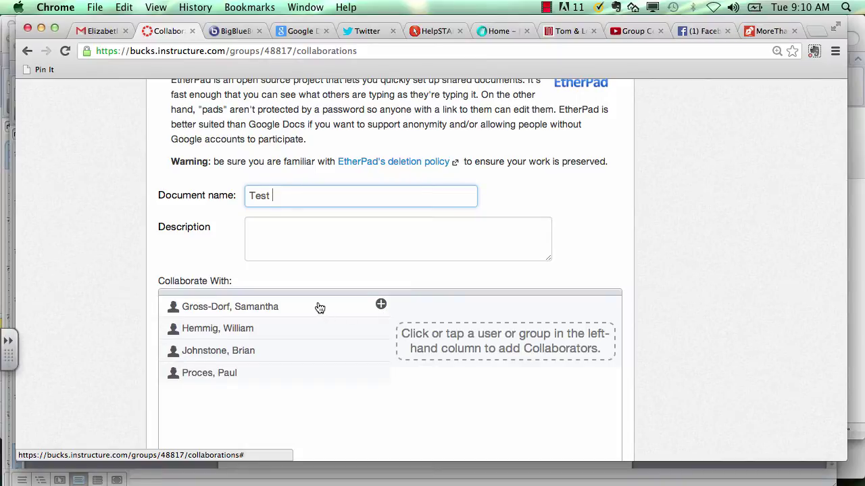
pyautogui.click(369, 308)
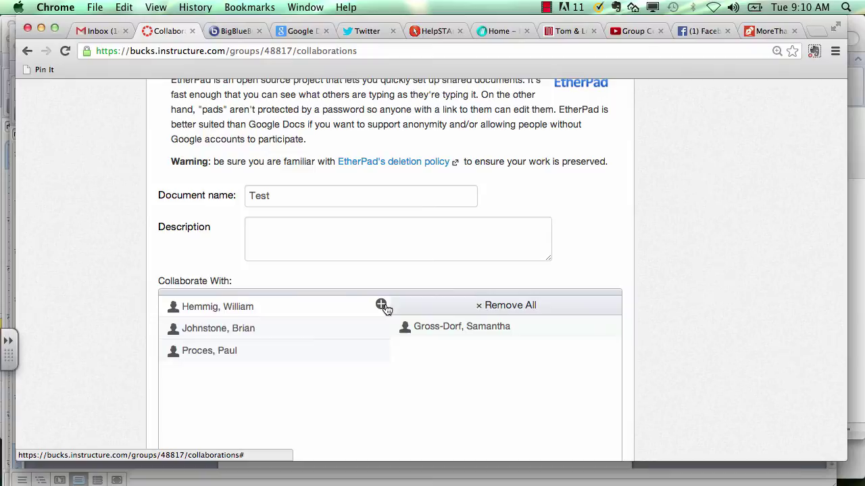
pyautogui.click(382, 307)
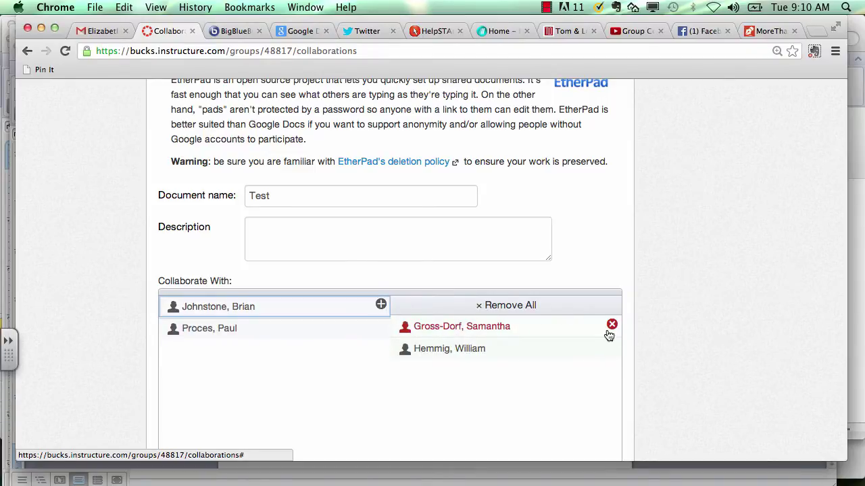
pyautogui.scroll(-2, 679, 260)
pyautogui.scroll(-3, 679, 263)
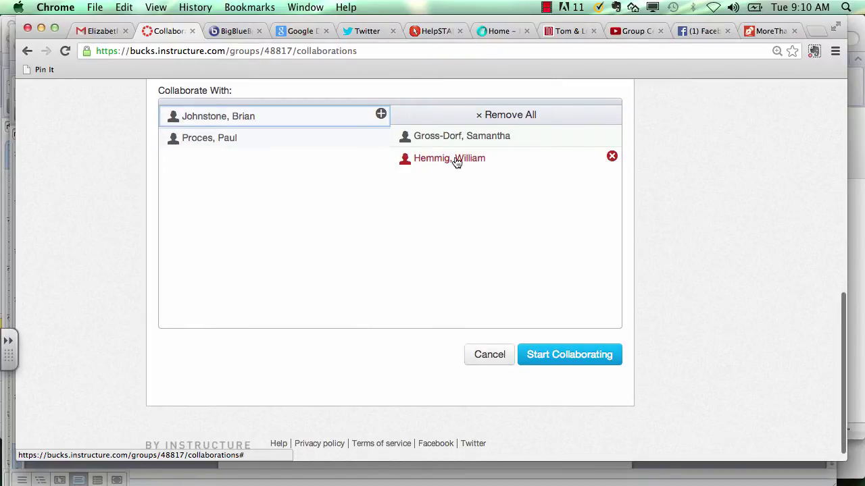
pyautogui.click(612, 159)
pyautogui.click(612, 157)
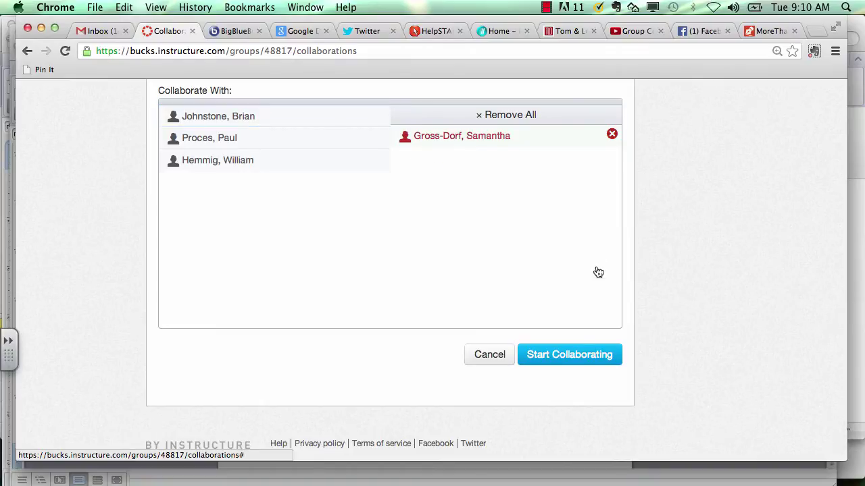
# Step: Launch the collaboration and create its new TitanPad pad
pyautogui.click(558, 357)
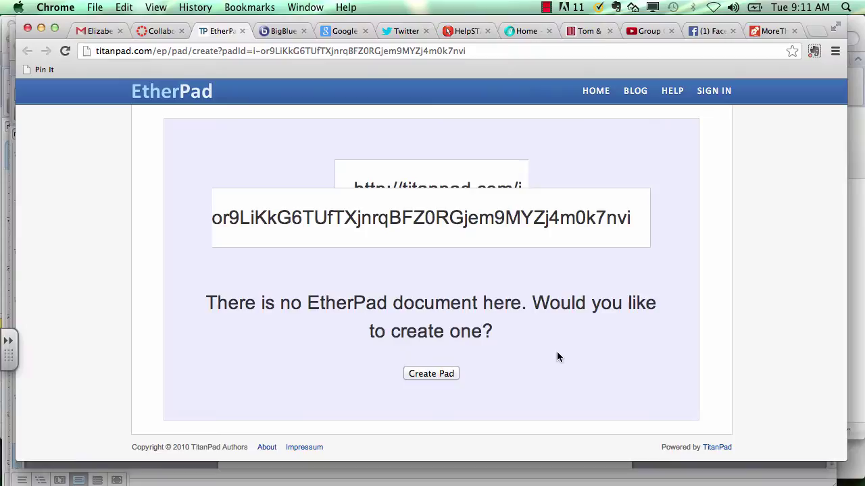
pyautogui.click(434, 373)
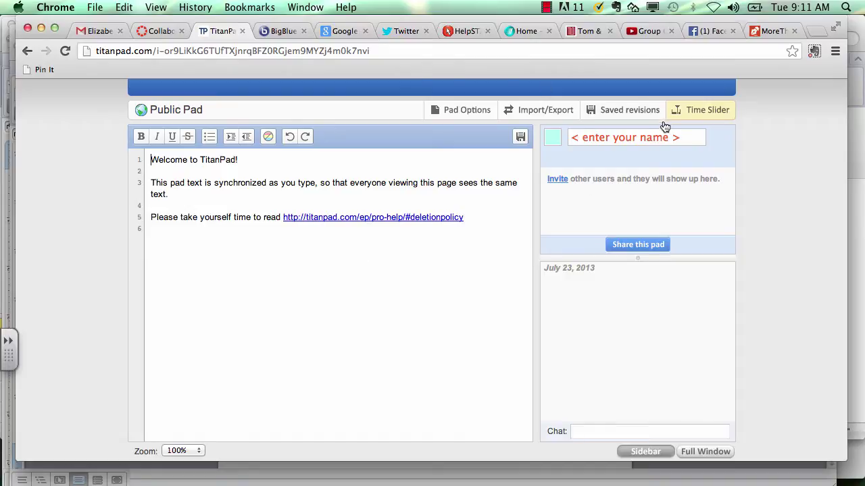
# Step: Enter your author name and add line 6: 'I think we should include a research article quote in our introduction.'
pyautogui.click(618, 139)
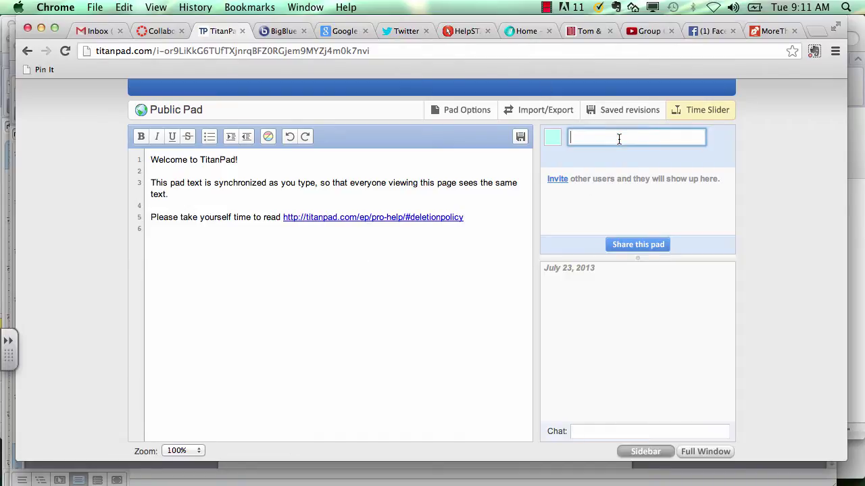
pyautogui.write('Jackie')
pyautogui.click(425, 324)
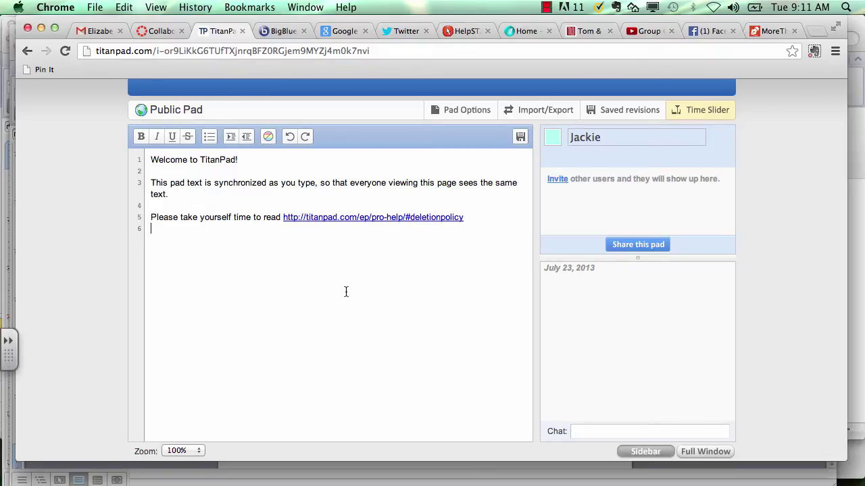
pyautogui.write('I think we shoul')
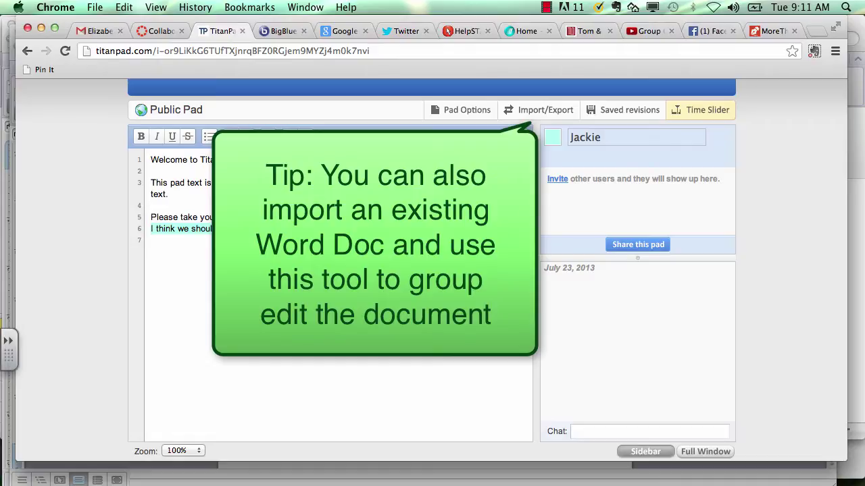
pyautogui.write('d include a research article quote in our introductyion')
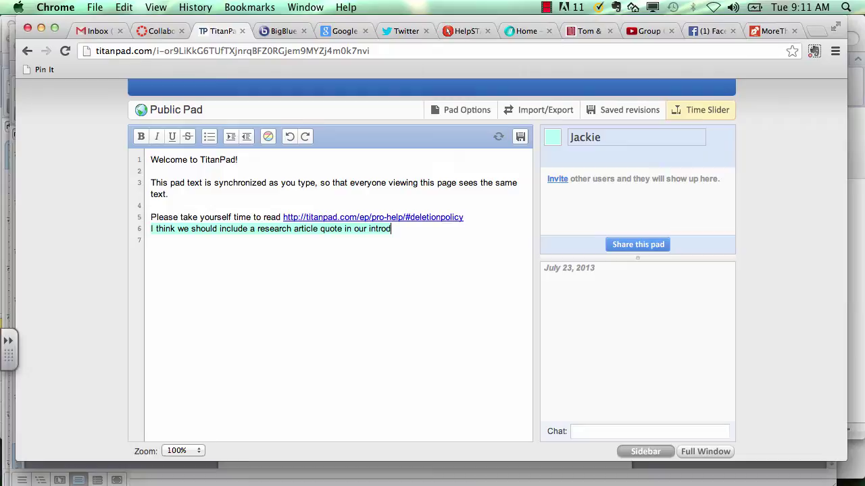
pyautogui.press('BackSpace')
pyautogui.press('BackSpace')
pyautogui.press('BackSpace')
pyautogui.press('BackSpace')
pyautogui.write('ion.')
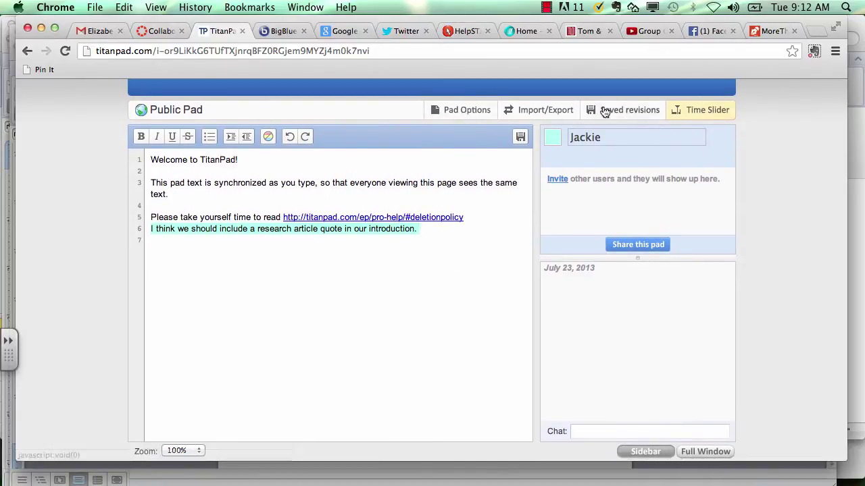
# Step: Save the pad's current content as Revision 1
pyautogui.click(629, 113)
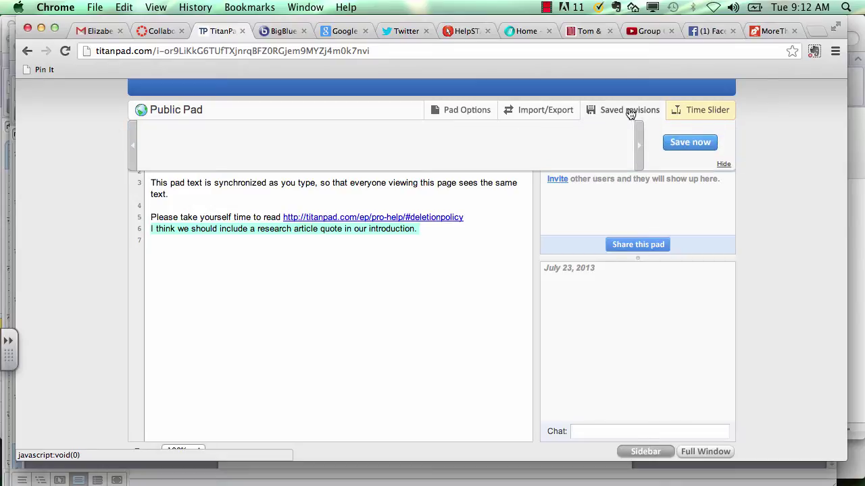
pyautogui.click(694, 146)
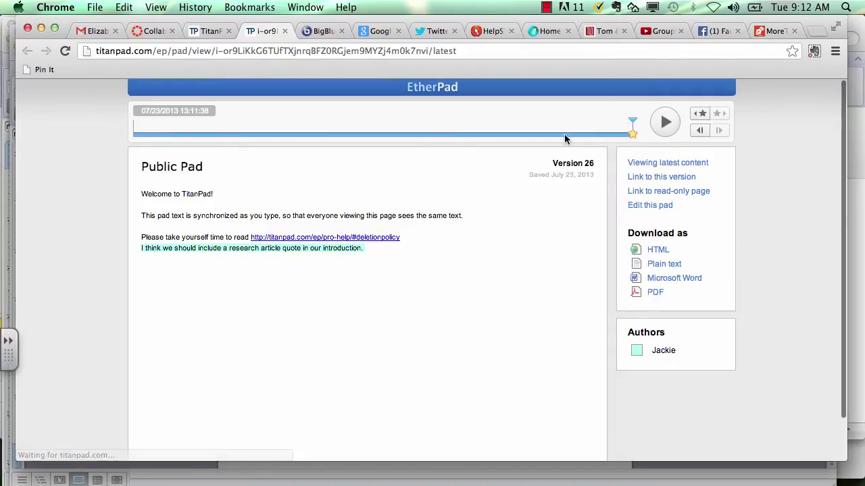
# Step: Rewind the time slider to an earlier pad version, then return to the editor tab
pyautogui.moveTo(636, 123); pyautogui.dragTo(481, 139)
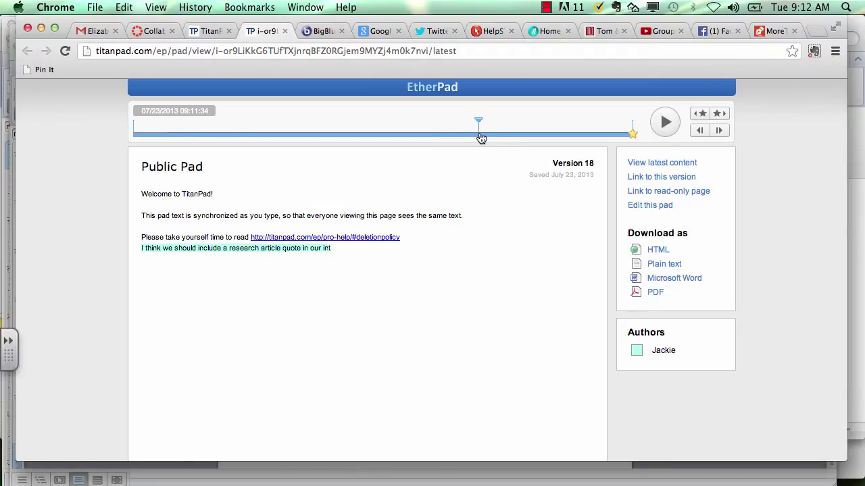
pyautogui.click(197, 31)
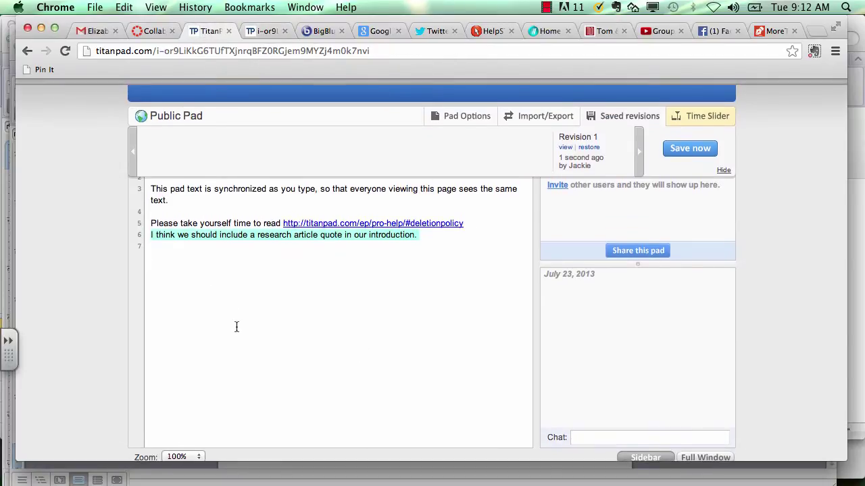
# Step: View the pad's Import/Export options, then return to Canvas's Collaborations tab
pyautogui.click(531, 112)
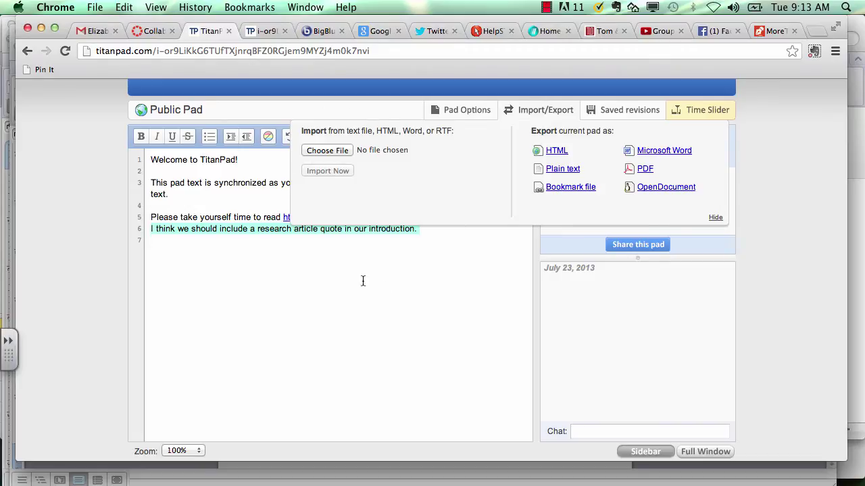
pyautogui.click(142, 31)
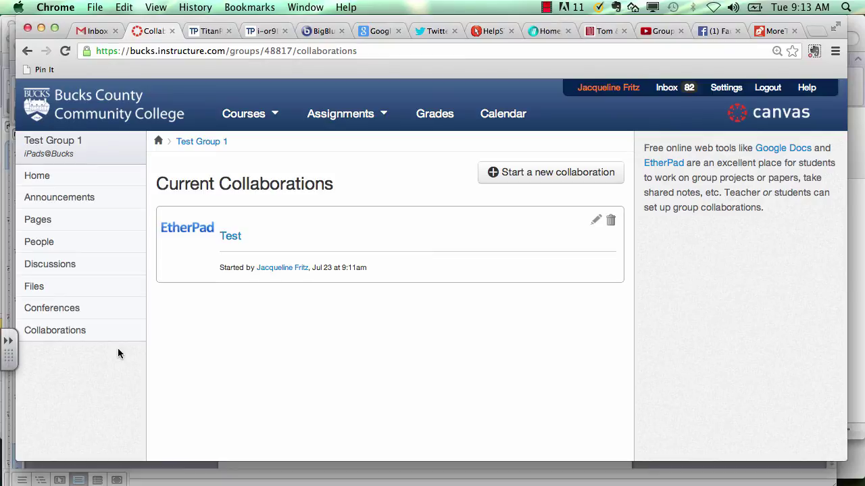
pyautogui.click(816, 31)
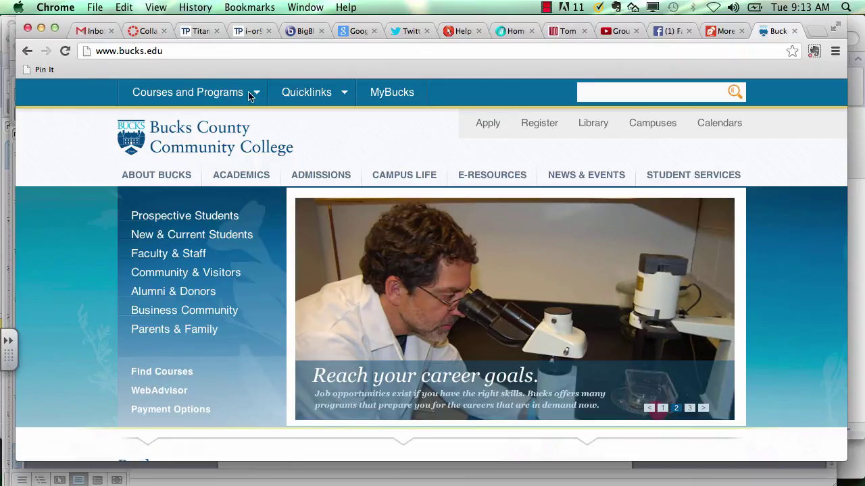
# Step: Open Virtual Campus from the E-RESOURCES menu and scroll down its page
pyautogui.moveTo(506, 182)
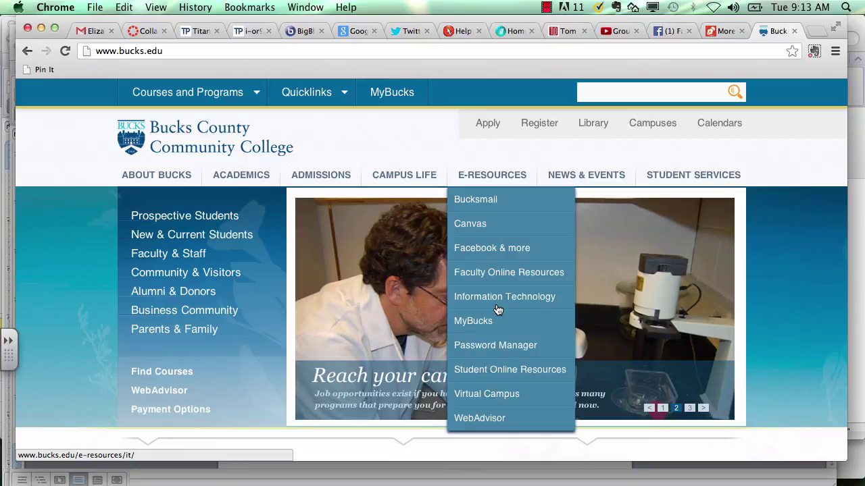
pyautogui.click(484, 397)
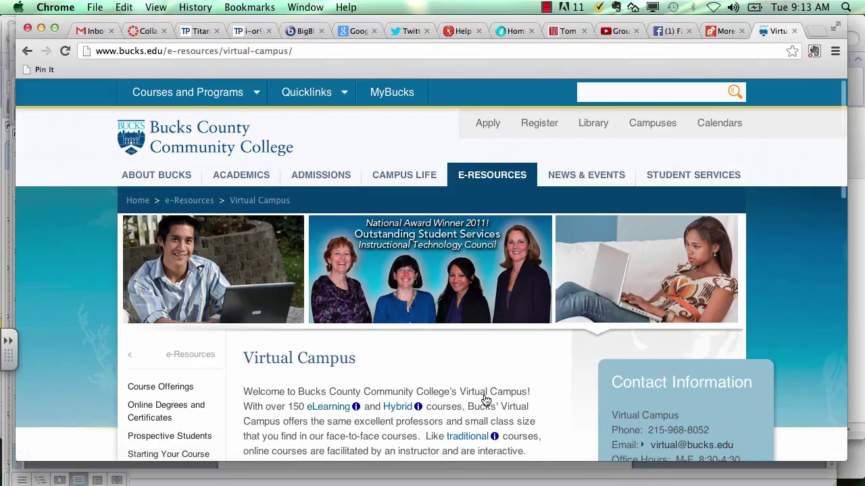
pyautogui.scroll(-5, 485, 400)
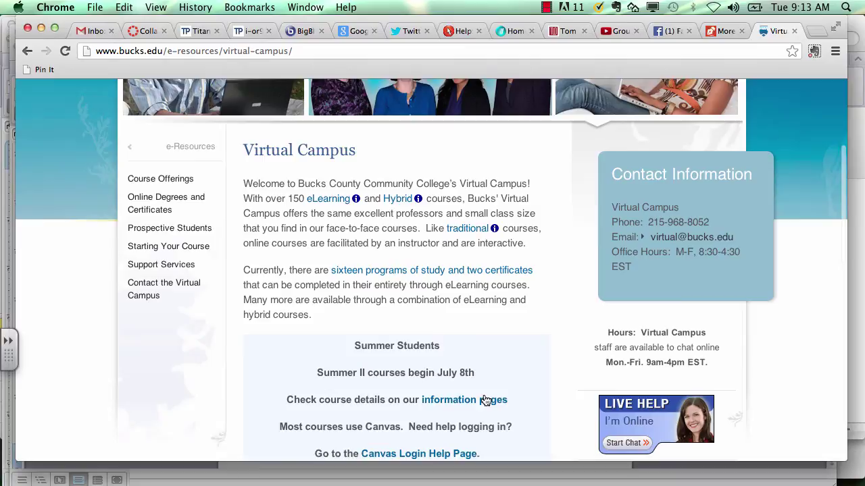
pyautogui.scroll(-1, 483, 399)
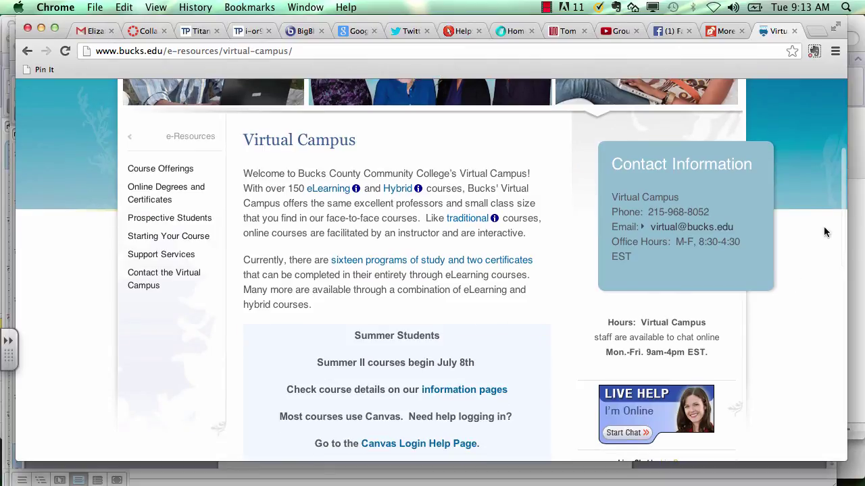